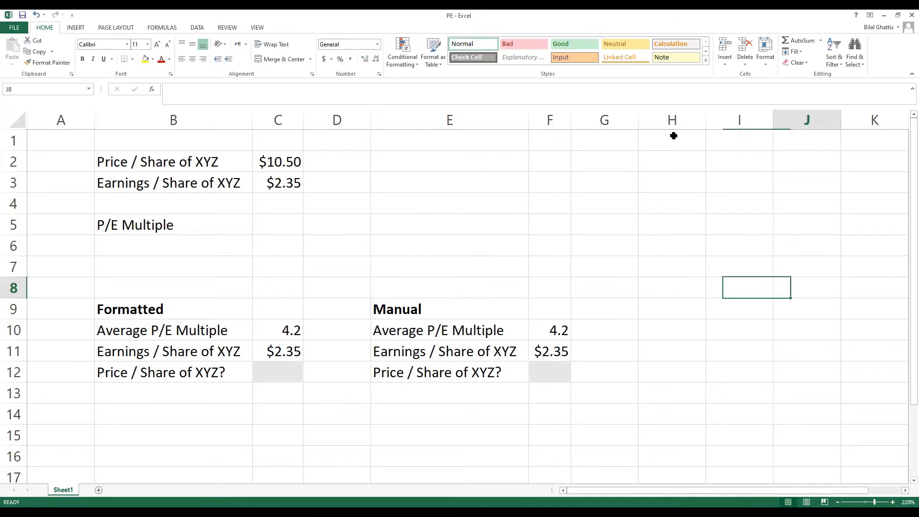
# Calculate the P/E multiple in C5 by dividing the price per share by the earnings per share with =C2/C3.
pyautogui.press('Left')
pyautogui.press('Left')
pyautogui.press('Left')
pyautogui.press('Left')
pyautogui.press('Left')
pyautogui.press('Left')
pyautogui.press('Left')
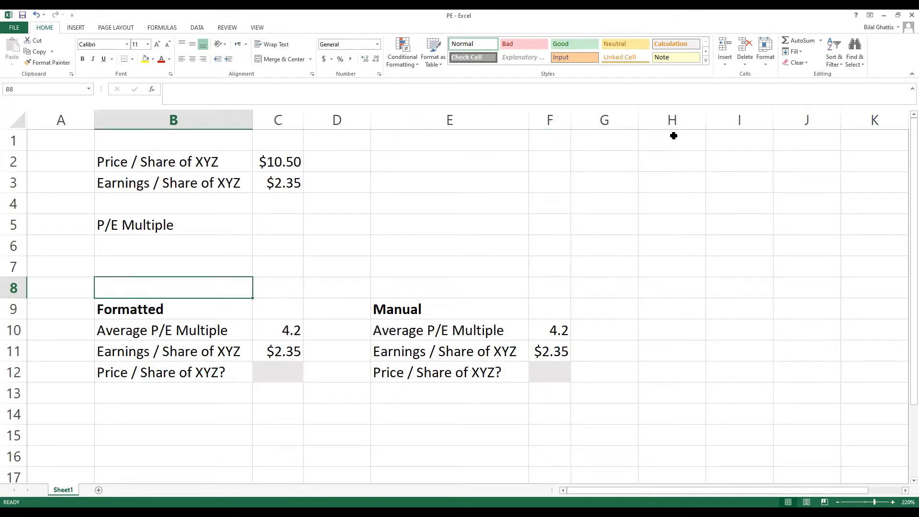
pyautogui.press('Up')
pyautogui.press('Up')
pyautogui.press('Up')
pyautogui.press('Up')
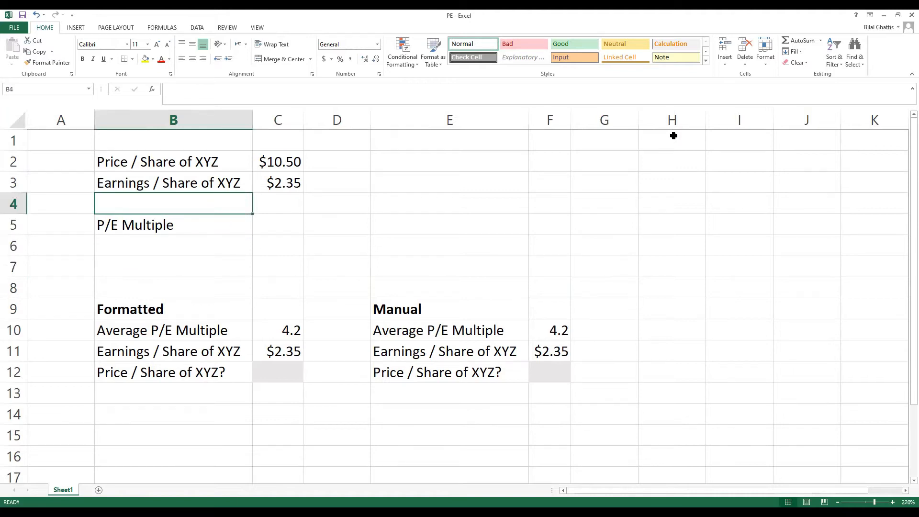
pyautogui.press('Down')
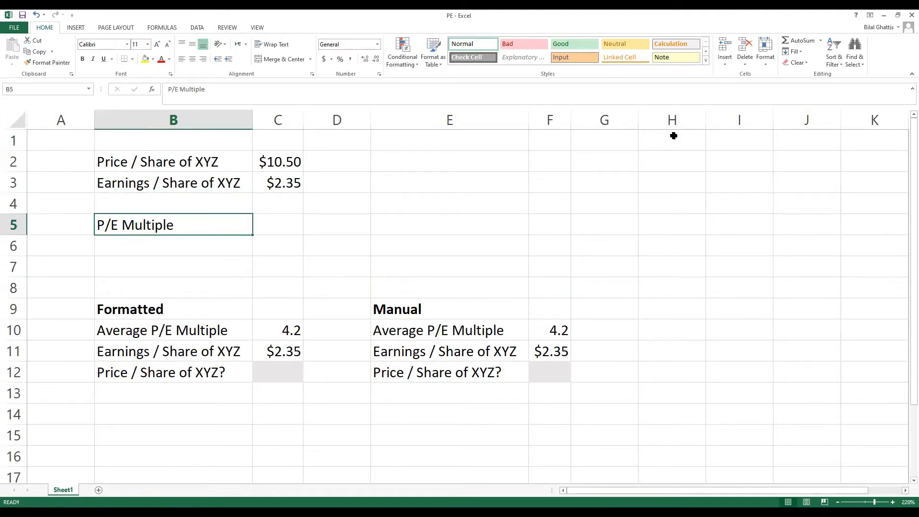
pyautogui.press('Right')
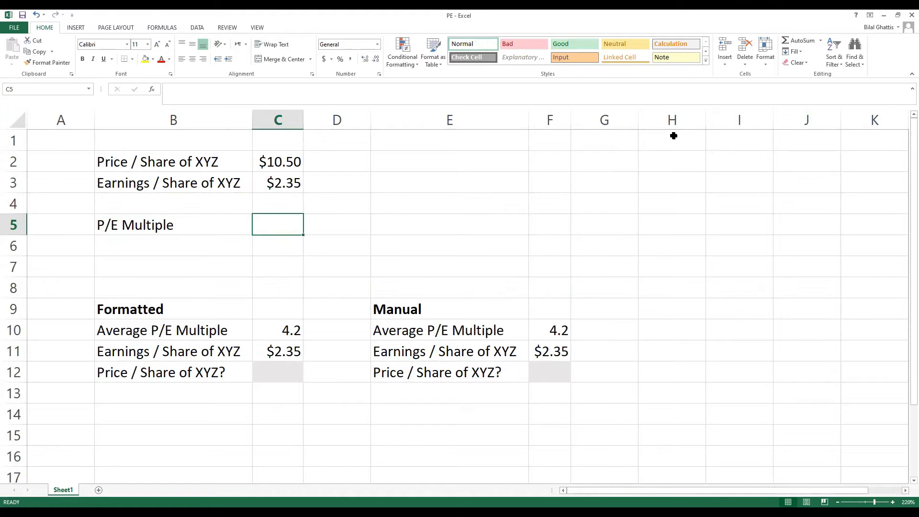
pyautogui.write('=')
pyautogui.press('Up')
pyautogui.press('Up')
pyautogui.press('Up')
pyautogui.write('/')
pyautogui.press('Up')
pyautogui.press('Up')
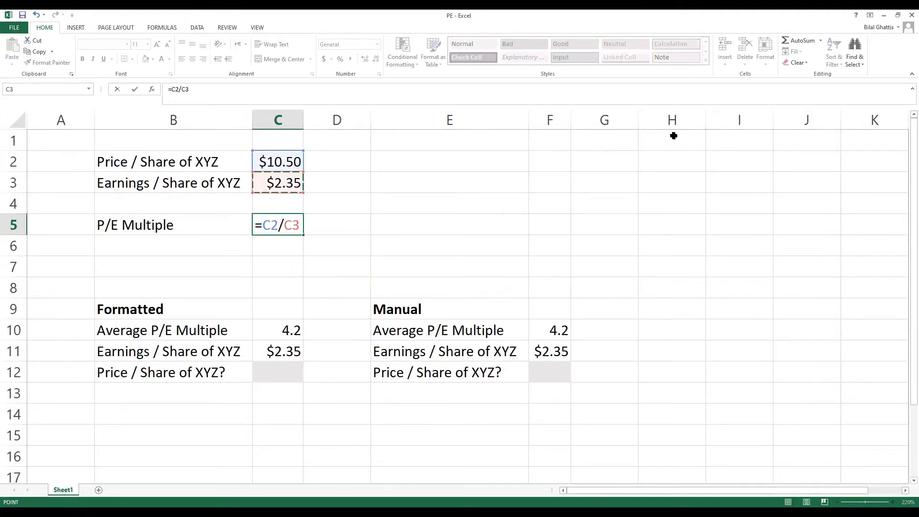
pyautogui.press('Return')
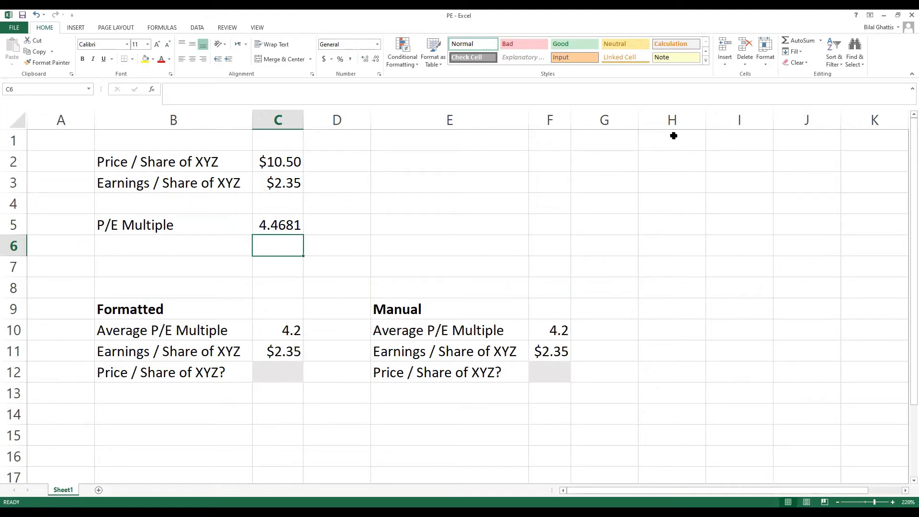
# Try entering the multiple by hand as the text 4.46 x in D5, and clear that cell again.
pyautogui.press('Up')
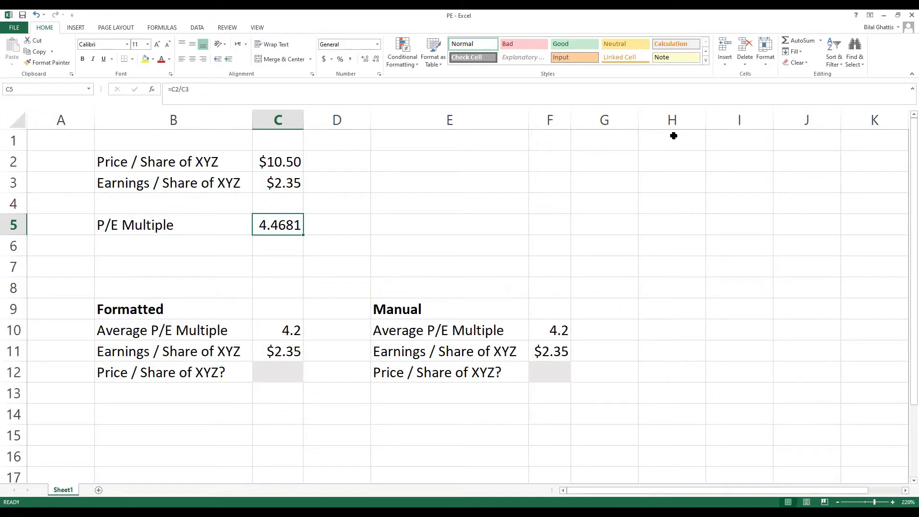
pyautogui.press('Right')
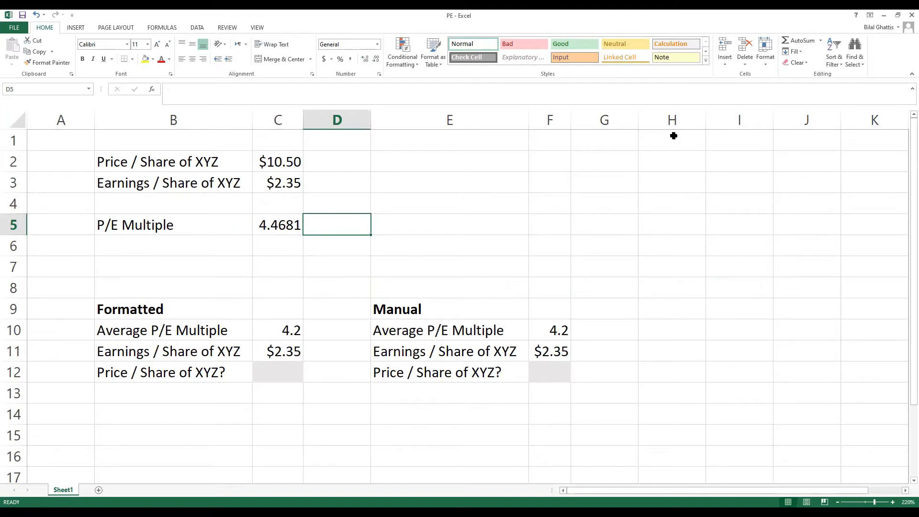
pyautogui.write('4.46 x')
pyautogui.press('Return')
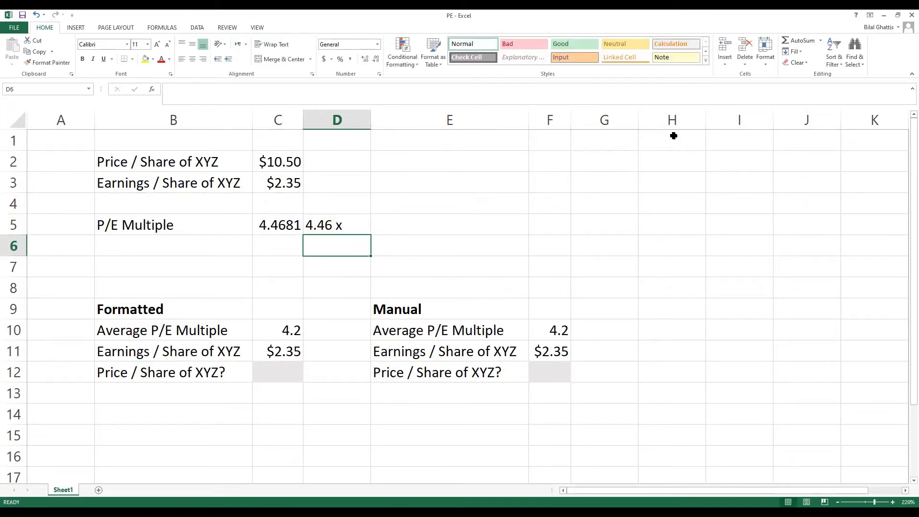
pyautogui.press('Up')
pyautogui.press('Delete')
# Format the P/E multiple in C5 with the custom number format 0.00 x.
pyautogui.press('Right')
pyautogui.press('Left')
pyautogui.press('Left')
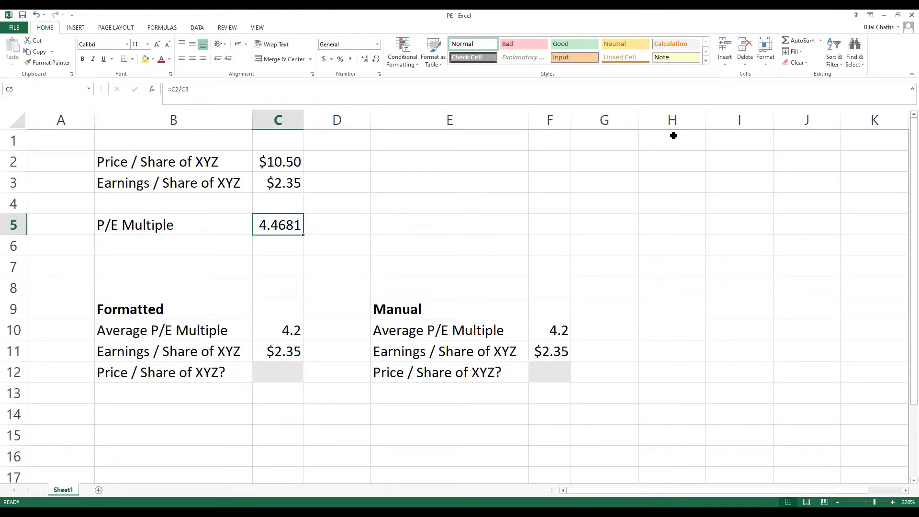
pyautogui.press('Left')
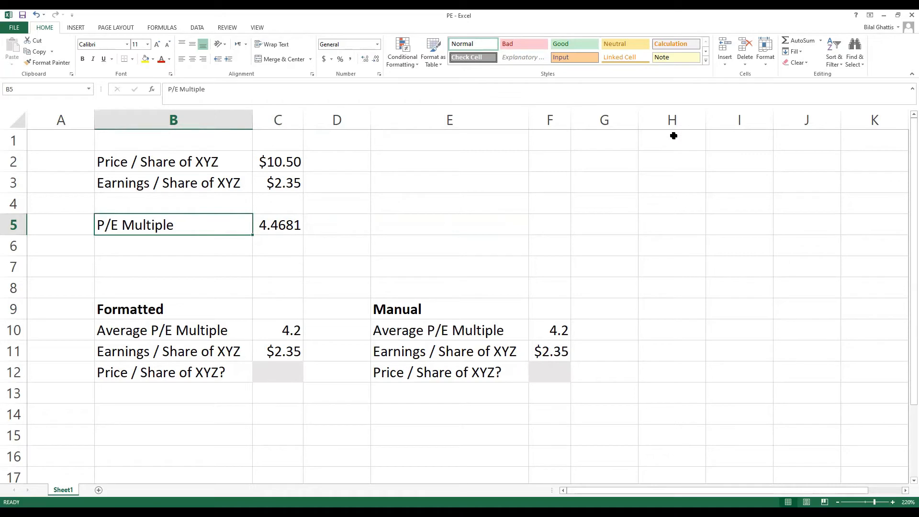
pyautogui.press('Right')
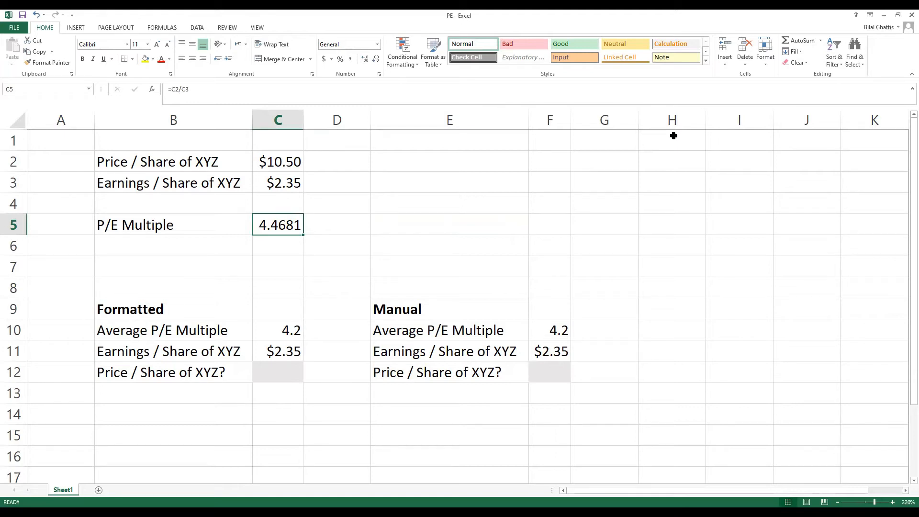
pyautogui.hotkey('ctrl', '1')
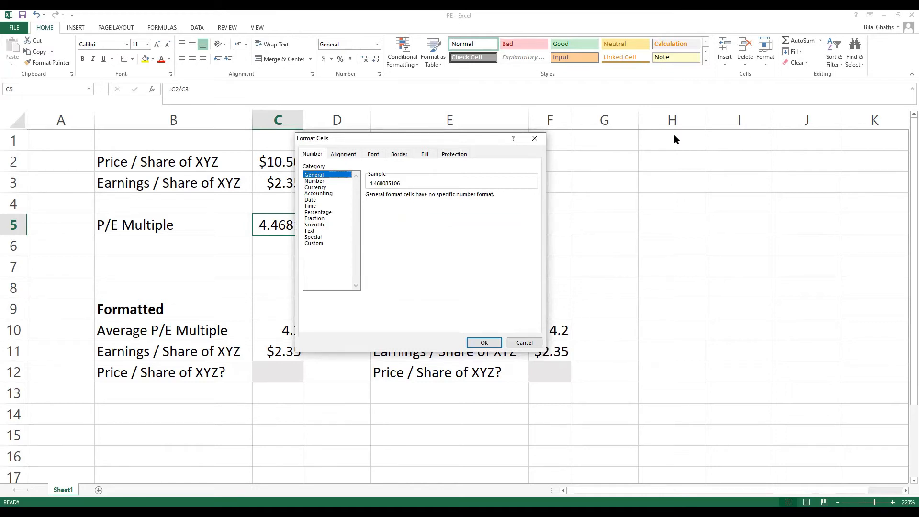
pyautogui.press('Down')
pyautogui.press('Down')
pyautogui.press('Down')
pyautogui.press('Down')
pyautogui.press('Down')
pyautogui.press('Down')
pyautogui.press('Down')
pyautogui.press('Down')
pyautogui.press('Down')
pyautogui.press('Down')
pyautogui.press('Down')
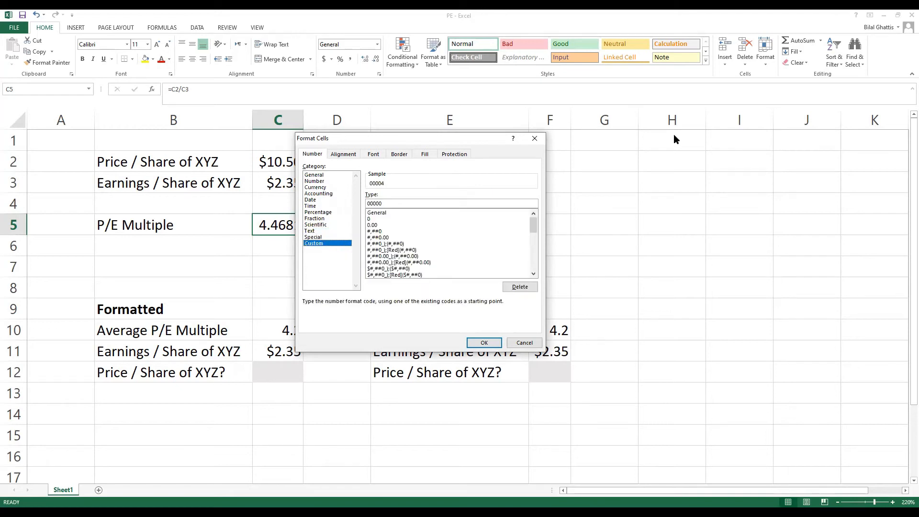
pyautogui.press('Tab')
pyautogui.write('0.00')
pyautogui.press('Return')
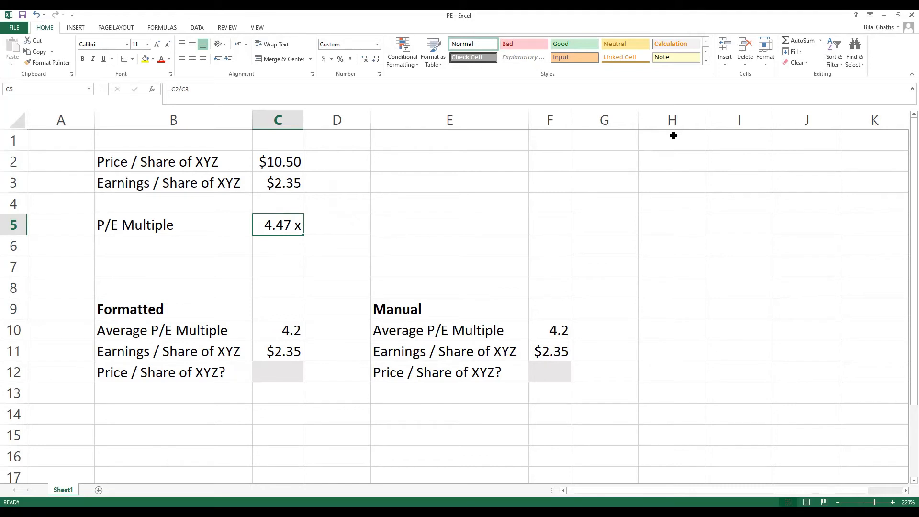
# Enter the text 4.47 x in C6, directly below the formatted P/E multiple.
pyautogui.press('Down')
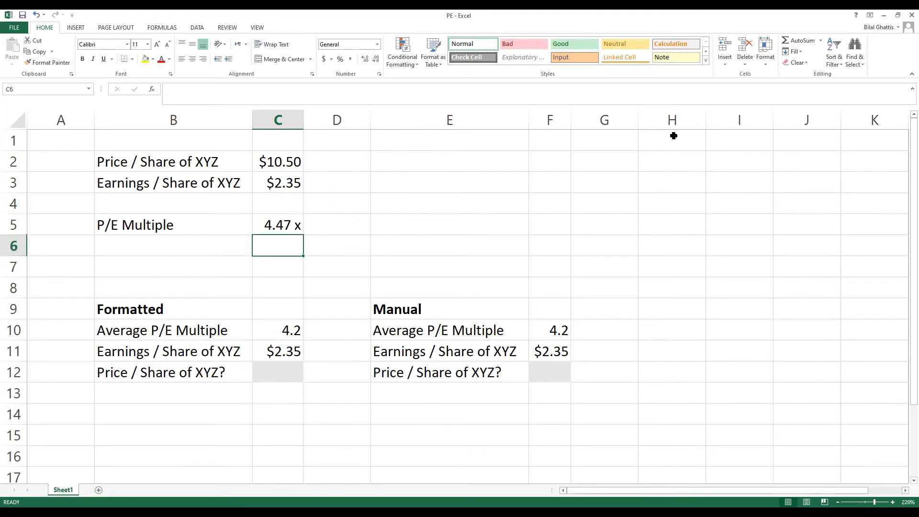
pyautogui.write('4.47')
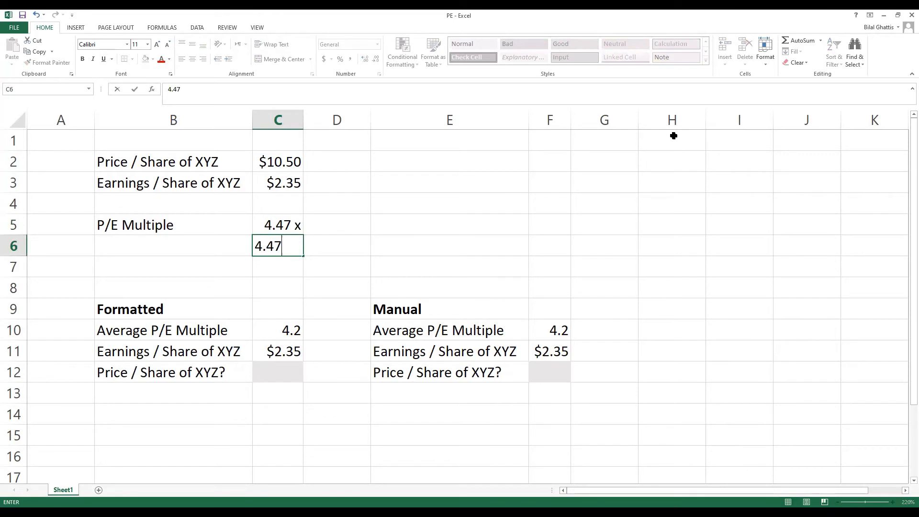
pyautogui.write(' x')
pyautogui.press('Return')
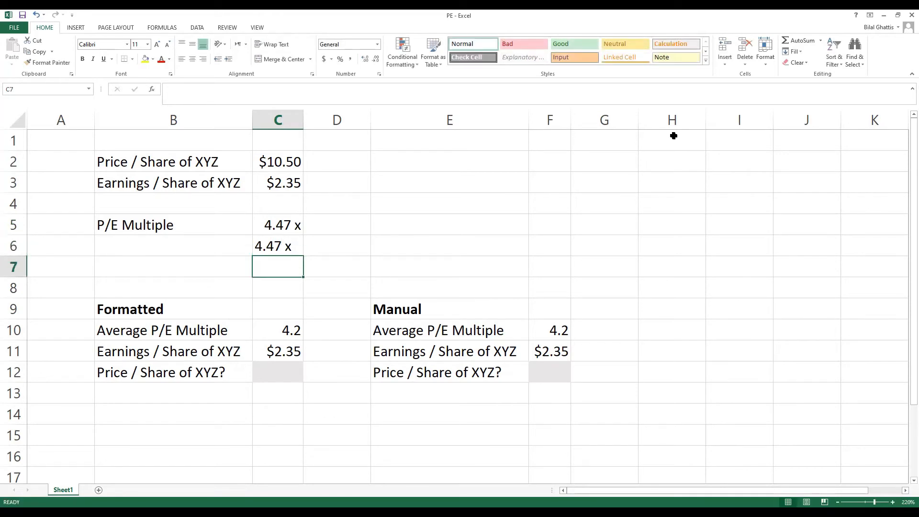
# Compare the underlying contents of the formatted multiple in C5 with the hand-entered text in C6.
pyautogui.press('Up')
pyautogui.press('Up')
pyautogui.press('Down')
pyautogui.press('Up')
pyautogui.press('Down')
pyautogui.press('Up')
pyautogui.press('Down')
pyautogui.press('Up')
pyautogui.press('Down')
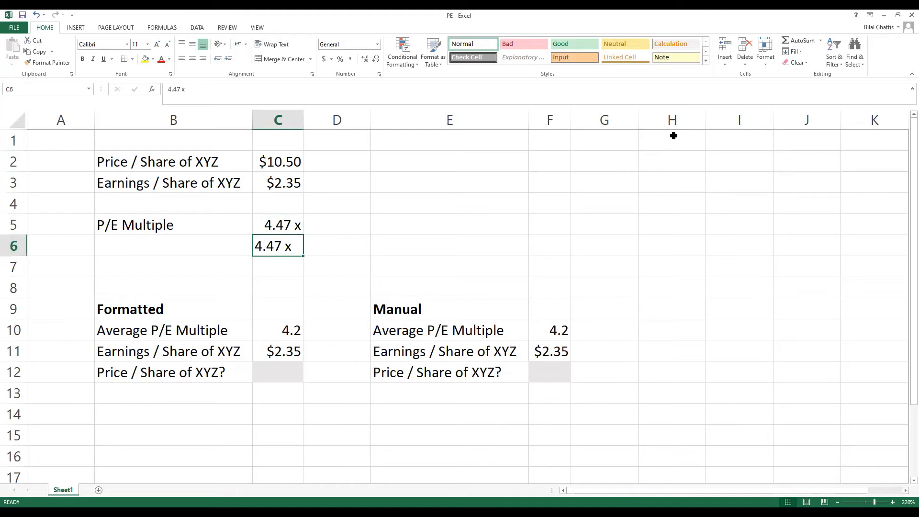
pyautogui.press('Up')
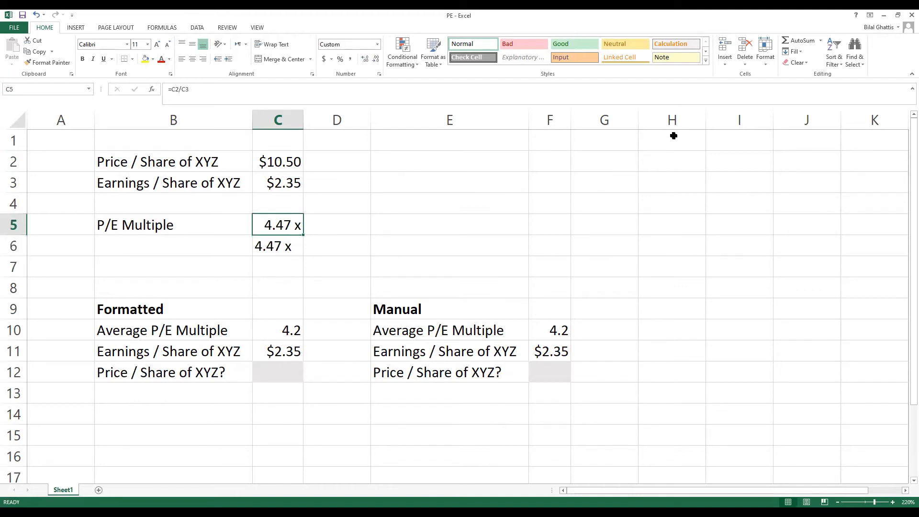
# Clear the hand-entered multiple from C6.
pyautogui.press('Down')
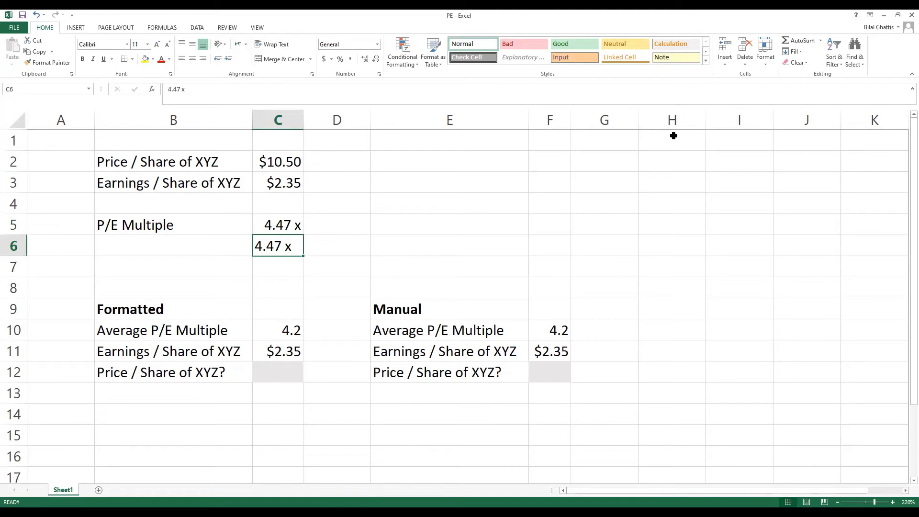
pyautogui.press('Delete')
# Review the Formatted block's rows for average P/E multiple, earnings per share and the missing price per share.
pyautogui.press('Down')
pyautogui.press('Down')
pyautogui.press('Down')
pyautogui.press('Down')
pyautogui.press('Down')
pyautogui.press('Down')
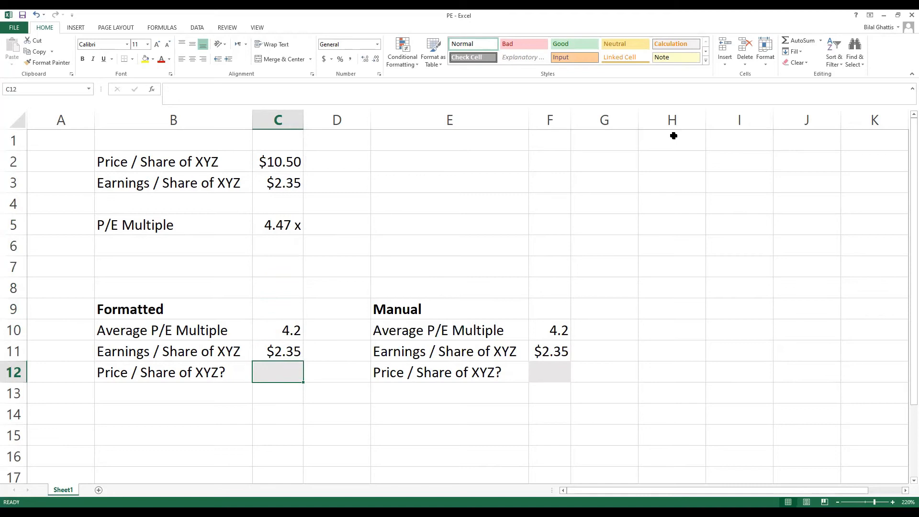
pyautogui.press('Down')
pyautogui.press('Down')
pyautogui.press('Left')
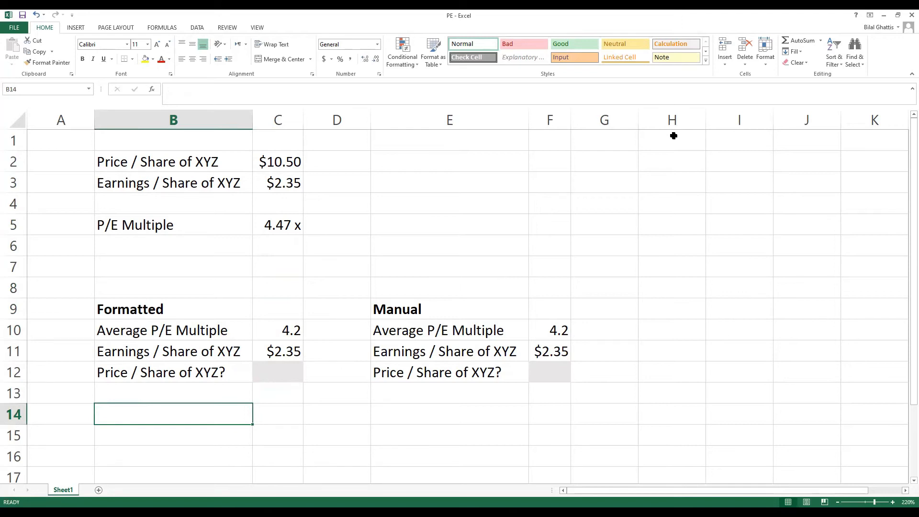
pyautogui.press('Up')
pyautogui.press('Up')
pyautogui.press('Up')
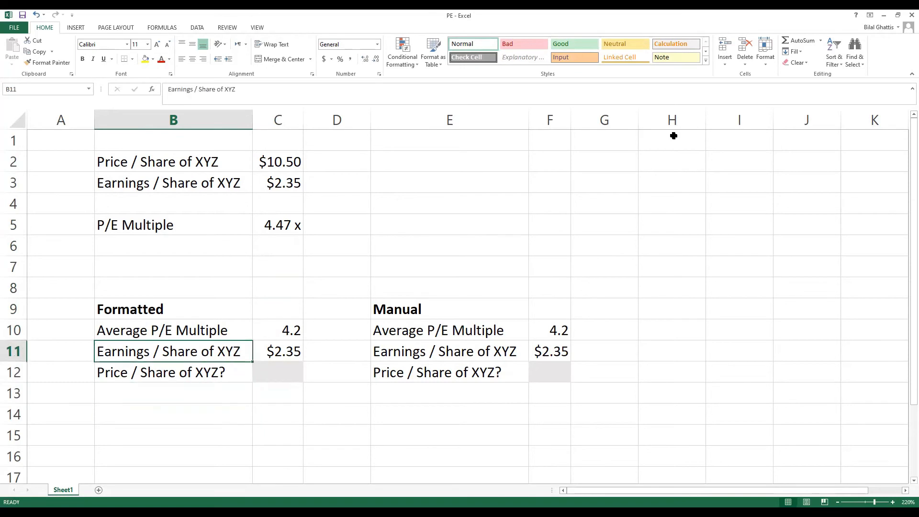
pyautogui.press('Down')
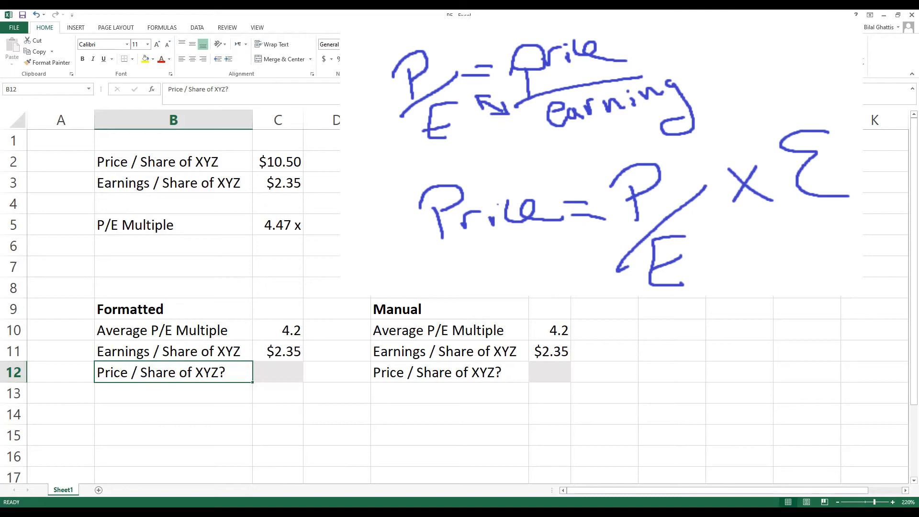
# Format the average P/E multiple in C10 of the Formatted block with the custom number format 0.00 x.
pyautogui.press('Right')
pyautogui.press('Up')
pyautogui.press('Up')
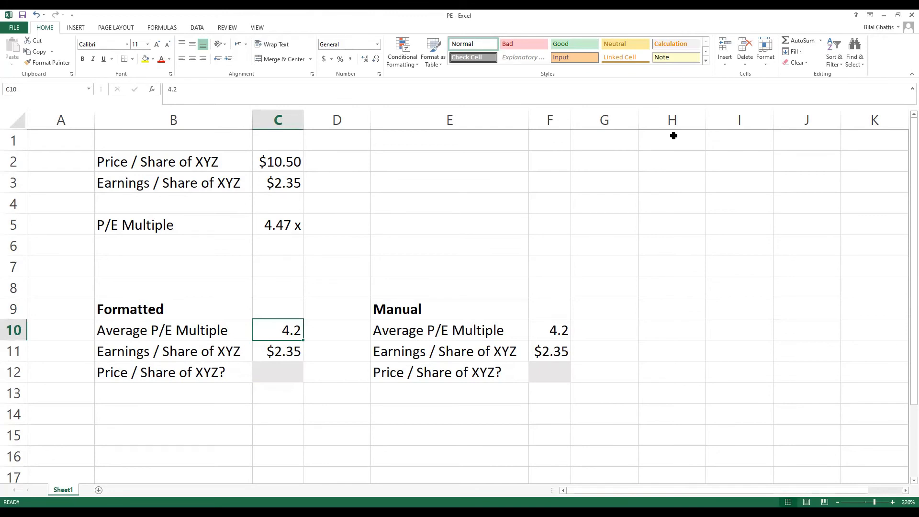
pyautogui.hotkey('ctrl', '1')
pyautogui.press('Down')
pyautogui.press('Down')
pyautogui.press('Down')
pyautogui.press('Down')
pyautogui.press('Down')
pyautogui.press('Down')
pyautogui.press('Down')
pyautogui.press('Down')
pyautogui.press('Down')
pyautogui.press('Down')
pyautogui.press('Down')
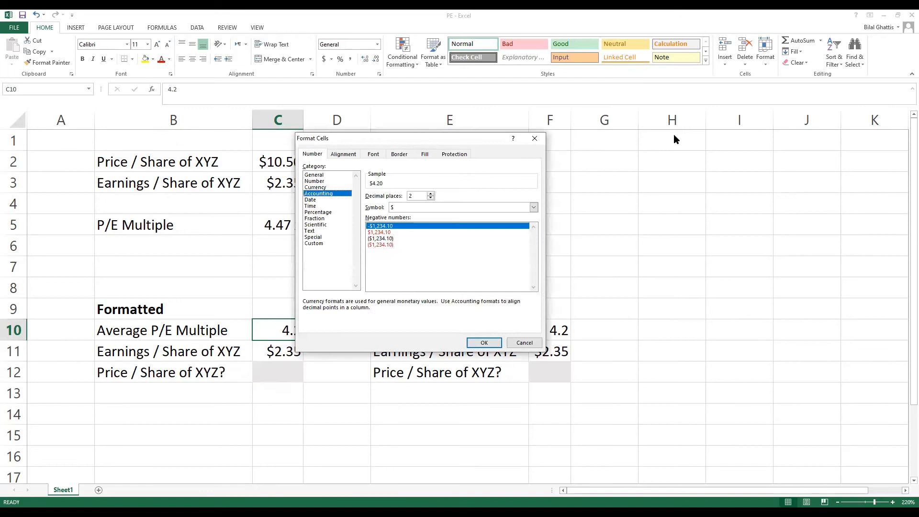
pyautogui.press('Tab')
pyautogui.write('0.00 x')
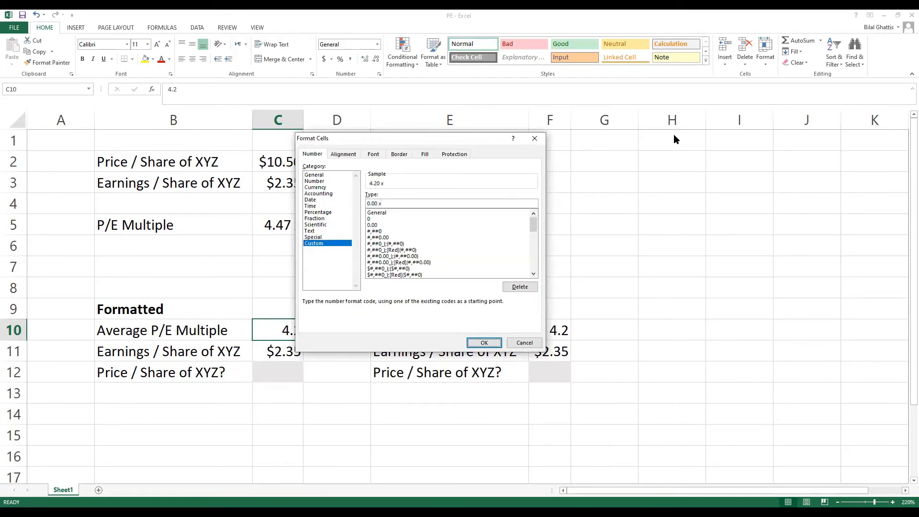
pyautogui.press('Return')
# Calculate the price per share in C12 by multiplying the average P/E multiple by the earnings per share with =C10*C11.
pyautogui.press('Down')
pyautogui.press('Down')
pyautogui.write('=')
pyautogui.press('Up')
pyautogui.press('Up')
pyautogui.write('*')
pyautogui.press('Up')
pyautogui.press('Return')
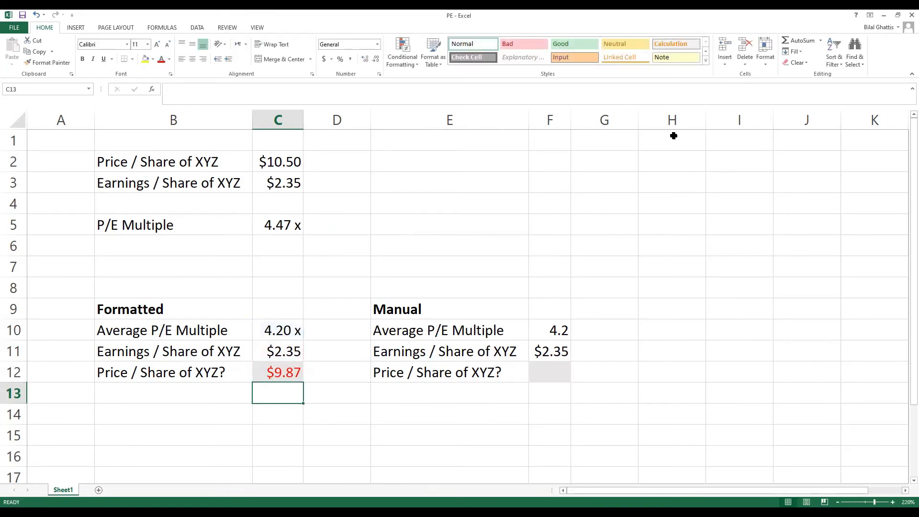
# Replace the average P/E multiple in F10 of the Manual block with the text 4.2x.
pyautogui.press('Right')
pyautogui.press('Right')
pyautogui.press('Right')
pyautogui.press('Right')
pyautogui.press('Left')
pyautogui.press('Up')
pyautogui.press('Up')
pyautogui.press('Up')
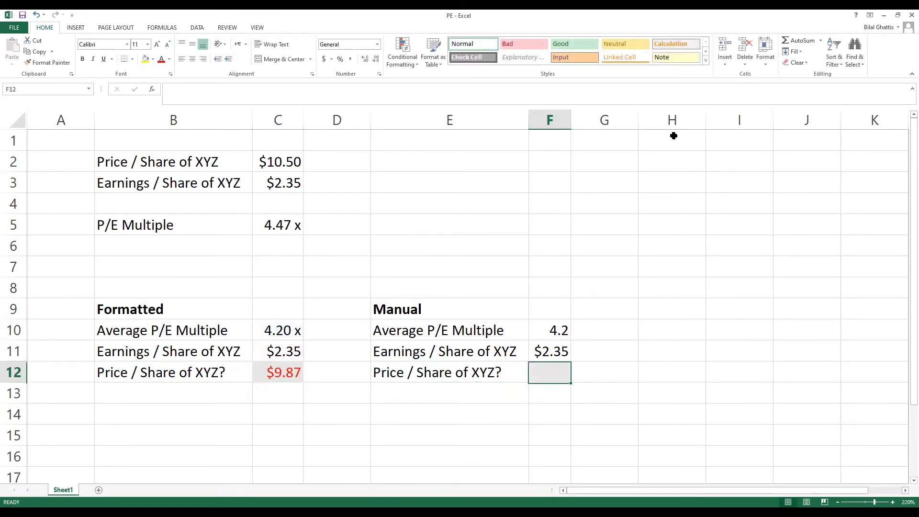
pyautogui.write('4.2')
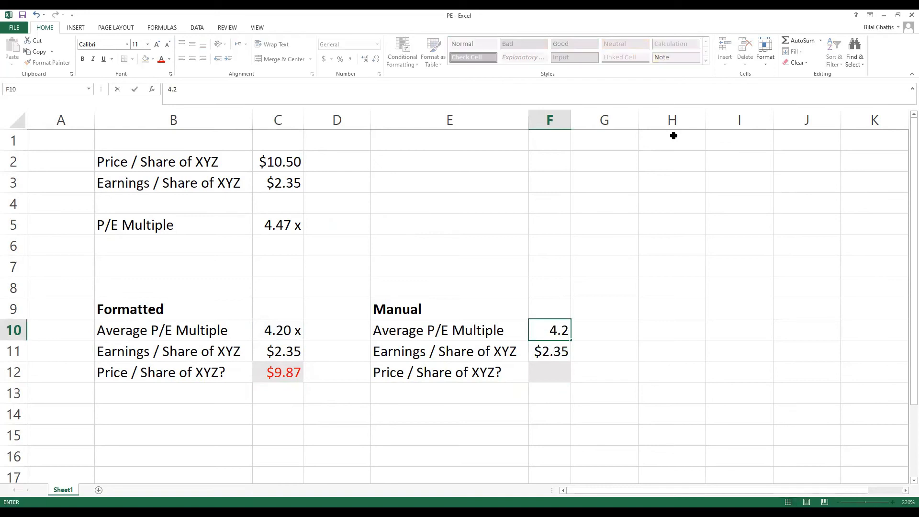
pyautogui.write('x')
pyautogui.press('Return')
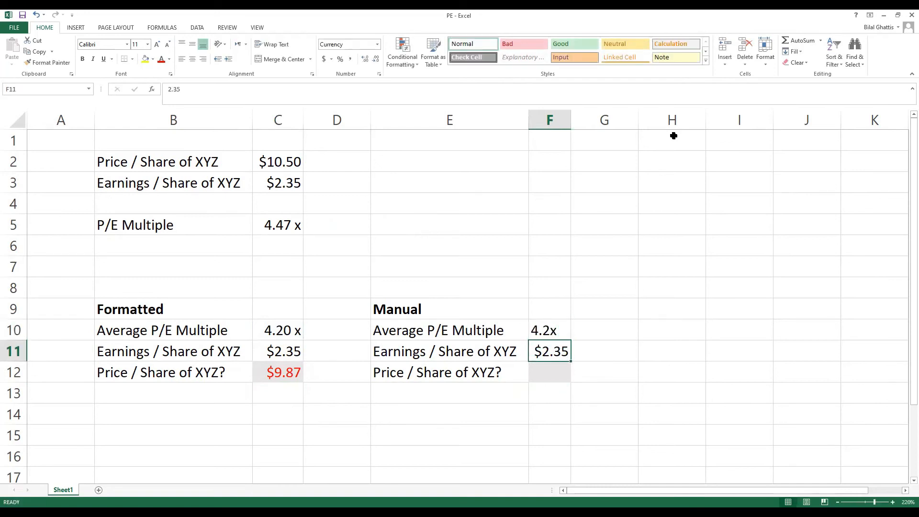
# Enter the price per share formula =F10*F11 in F12 of the Manual block.
pyautogui.press('Return')
pyautogui.write('=')
pyautogui.press('Up')
pyautogui.press('Up')
pyautogui.write('*')
pyautogui.press('Up')
pyautogui.press('Return')
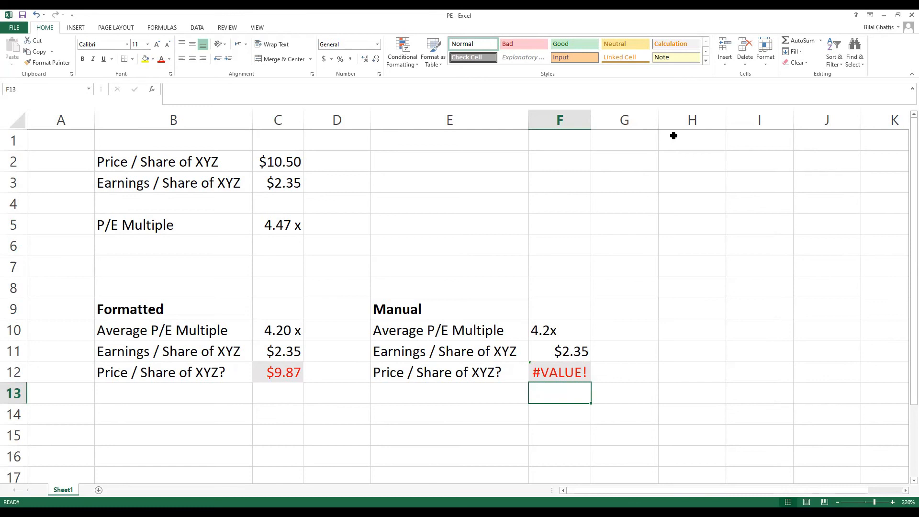
# Compare the stored contents of the Formatted cells C12 and C10 with the Manual cells F10 and F11.
pyautogui.press('Left')
pyautogui.press('Left')
pyautogui.press('Left')
pyautogui.press('Up')
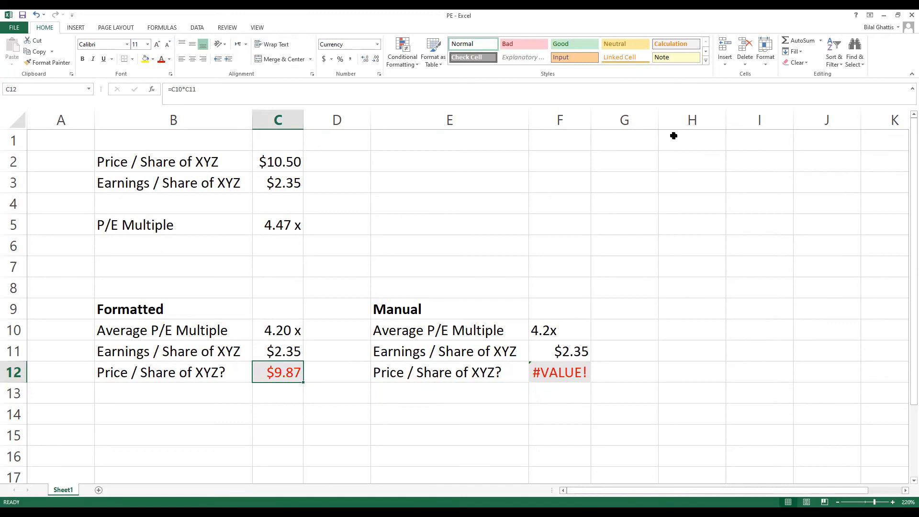
pyautogui.press('Up')
pyautogui.press('Up')
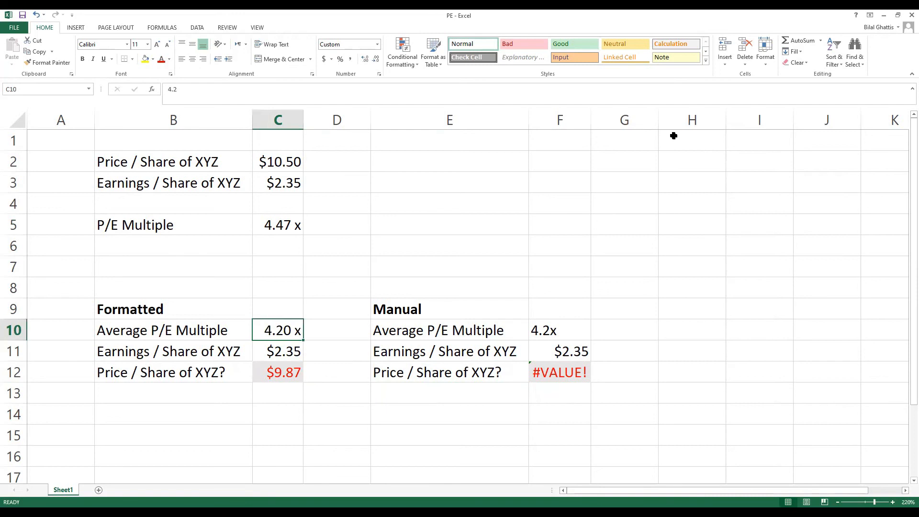
pyautogui.press('Right')
pyautogui.press('Right')
pyautogui.press('Right')
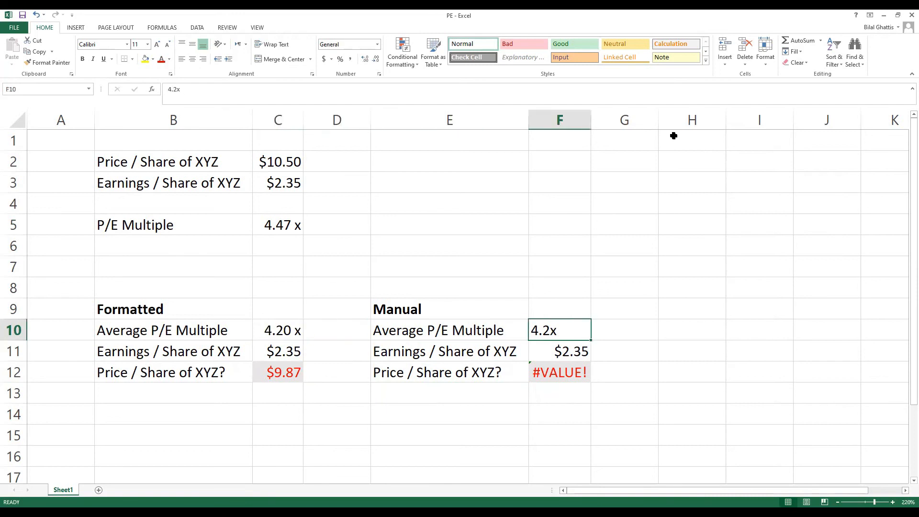
pyautogui.press('Down')
pyautogui.press('Up')
pyautogui.press('Down')
pyautogui.press('Up')
pyautogui.press('Down')
pyautogui.press('Up')
pyautogui.press('Down')
pyautogui.press('Up')
pyautogui.press('Down')
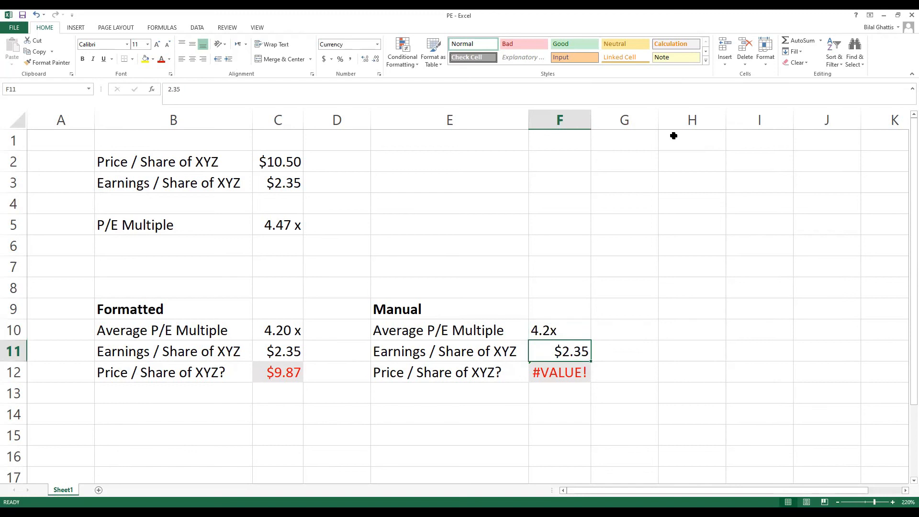